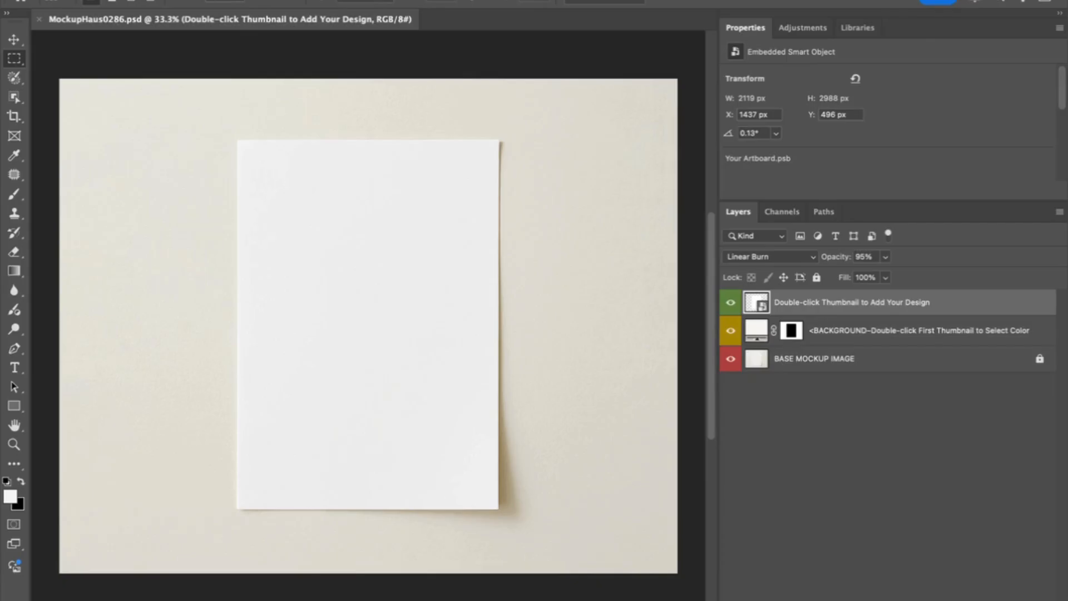
left_click(489, 0)
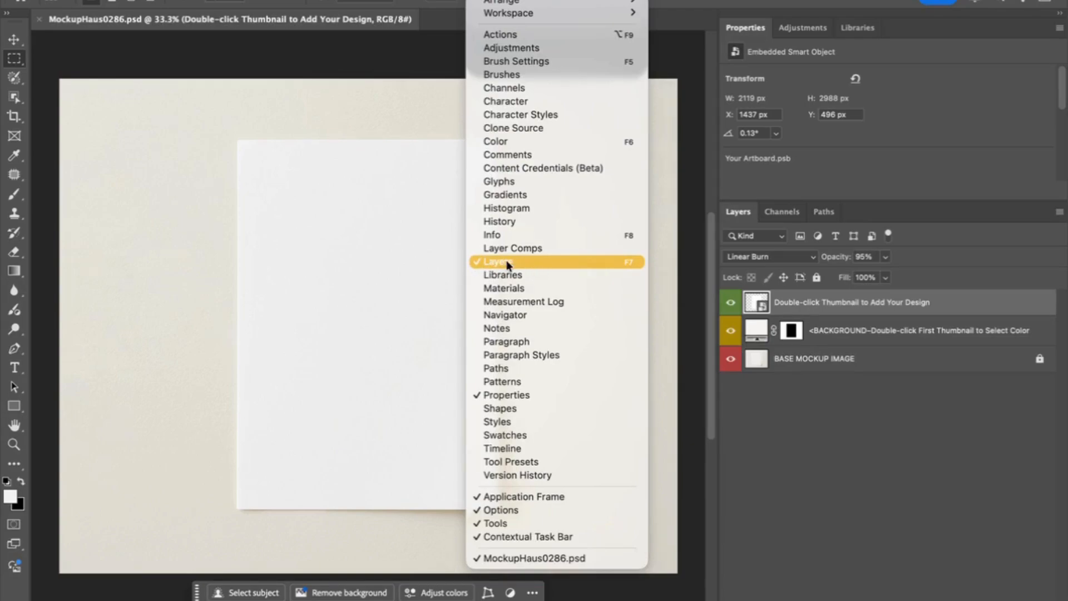
left_click(774, 400)
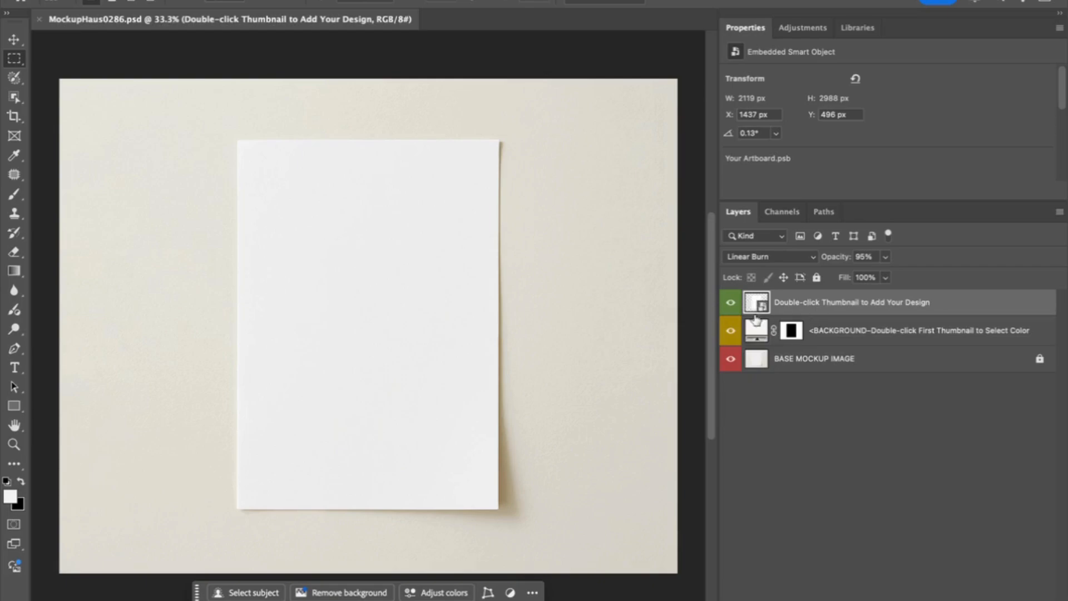
mouse_move(718, 443)
left_mouse_down()
mouse_move(620, 444)
mouse_move(818, 434)
mouse_move(719, 428)
left_mouse_up()
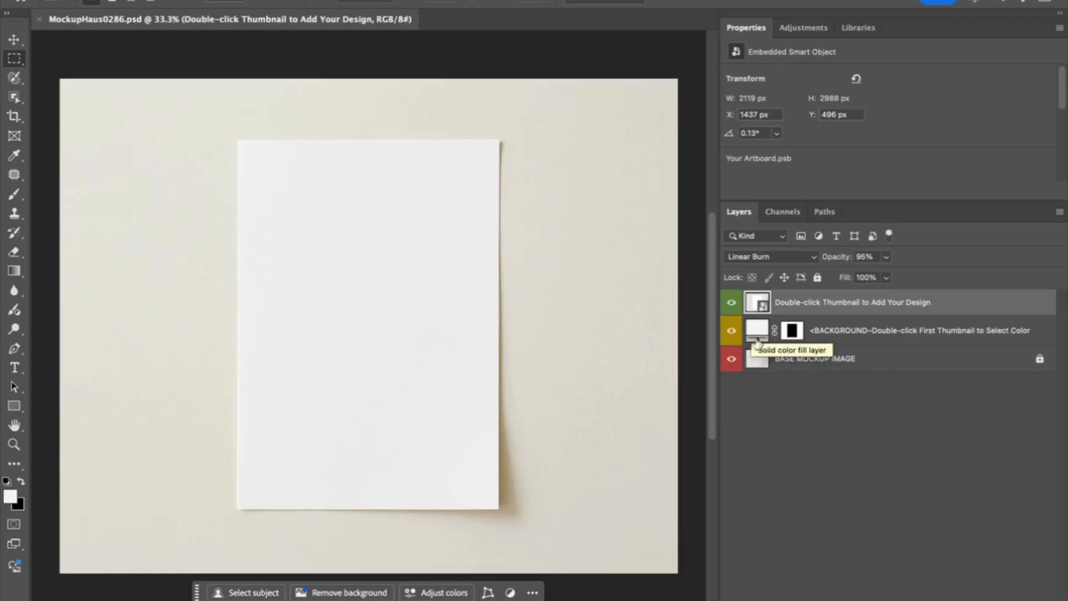
Step: Open the contents of the design smart object and place Venice.jpg on its blank artboard
double_click(758, 304)
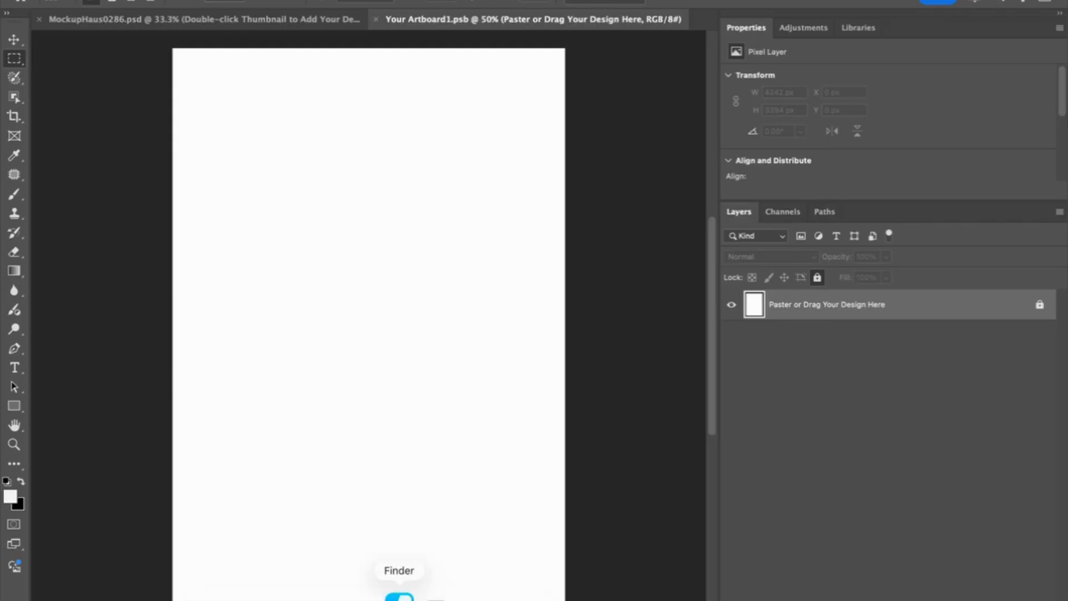
left_click(398, 591)
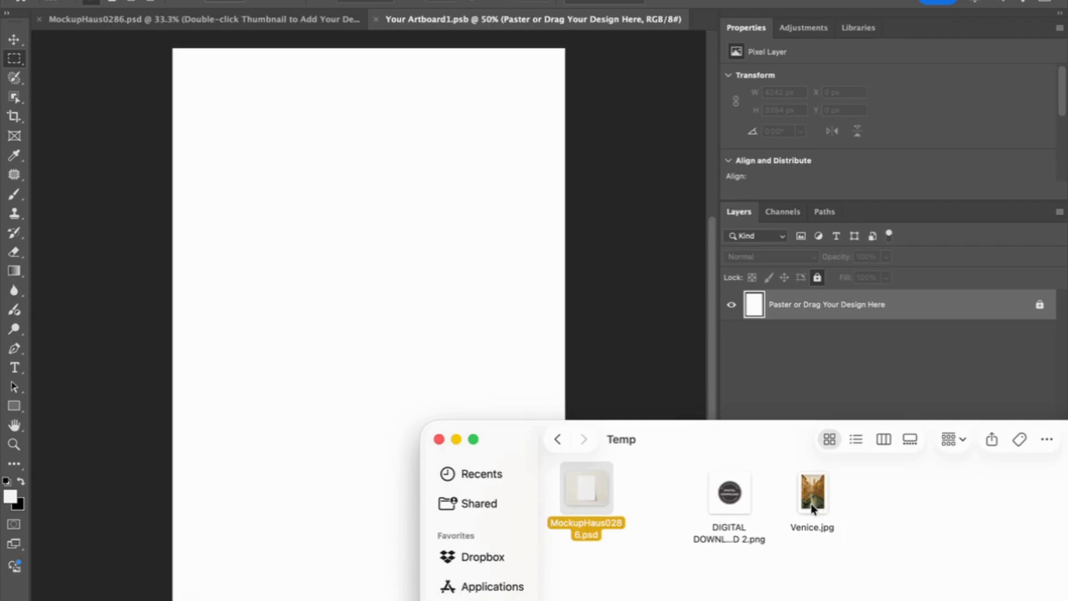
left_click_drag(812, 507, 454, 308)
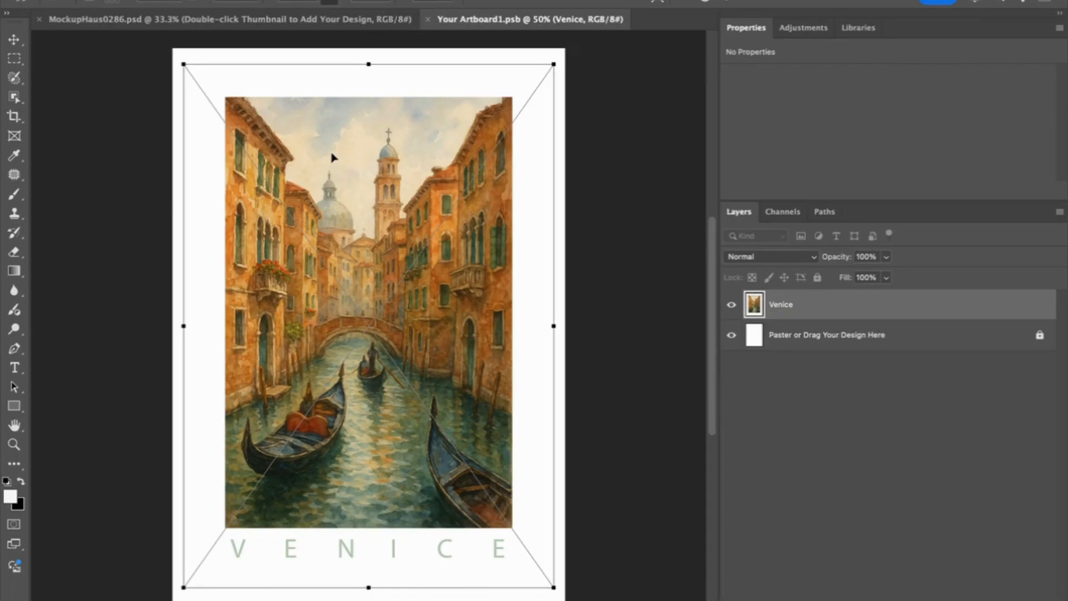
Step: Align the Venice image with the artboard's upper-left corner and scale it to fill the artboard at 2119 × 2996 px
left_click_drag(333, 157, 324, 146)
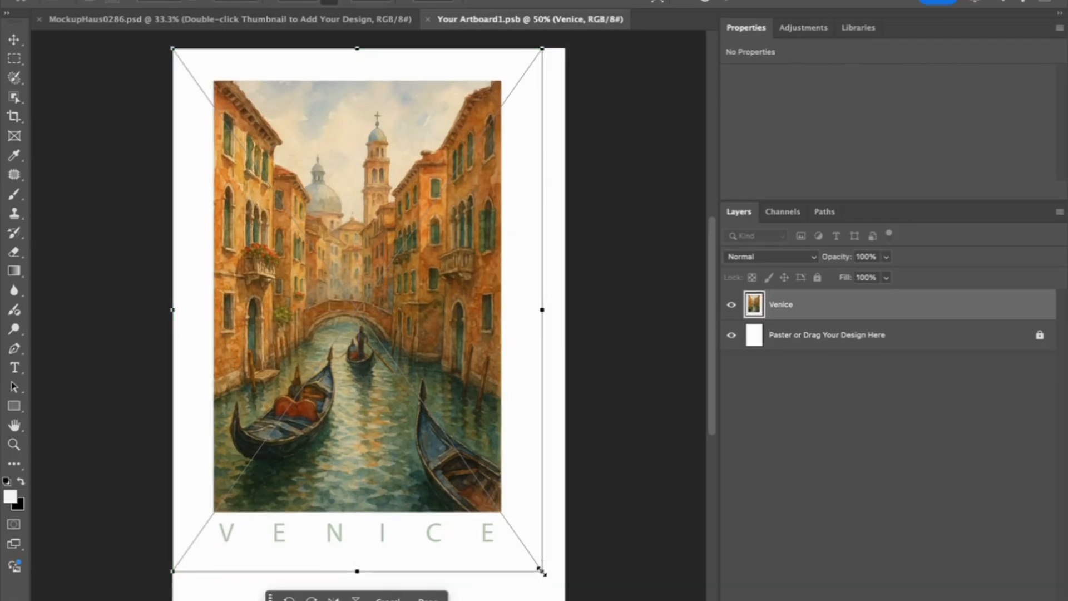
left_click_drag(542, 570, 566, 600)
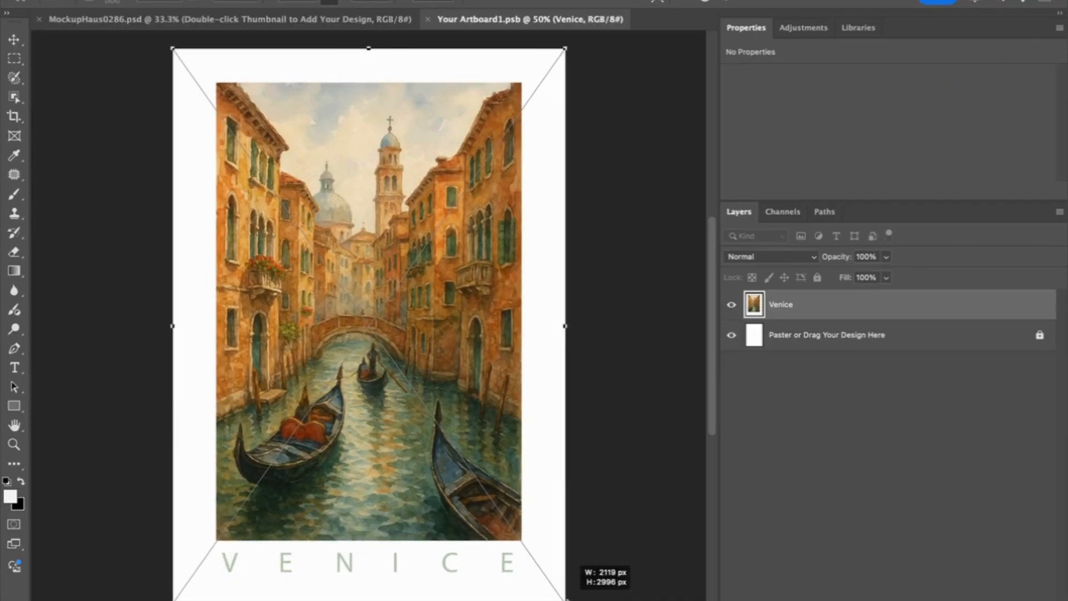
left_click_drag(567, 599, 566, 599)
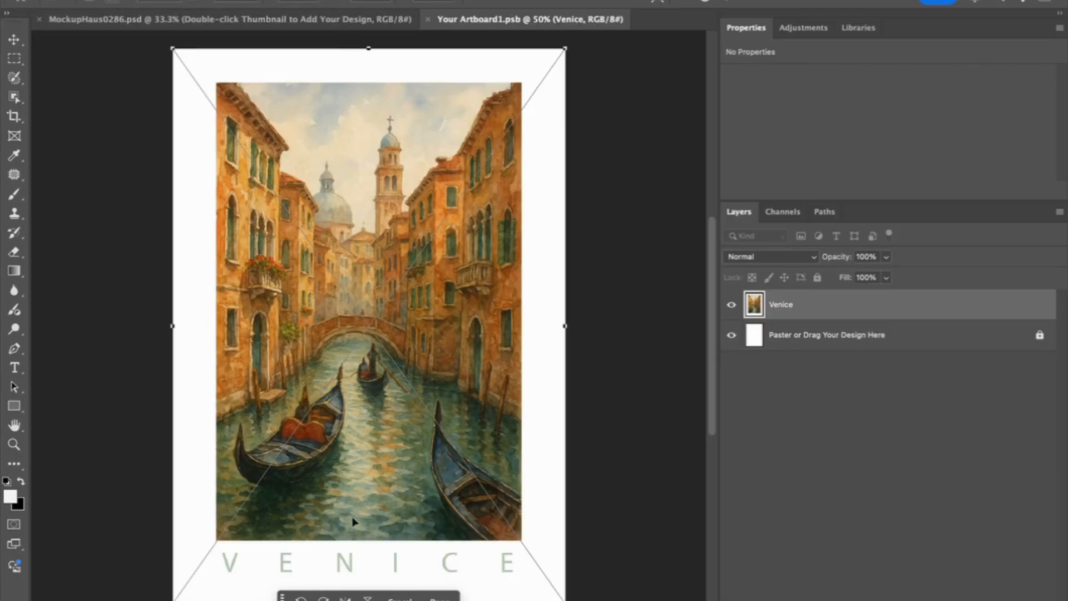
mouse_move(368, 49)
left_mouse_down()
mouse_move(369, 248)
mouse_move(382, 275)
mouse_move(355, 51)
left_mouse_up()
key("Return")
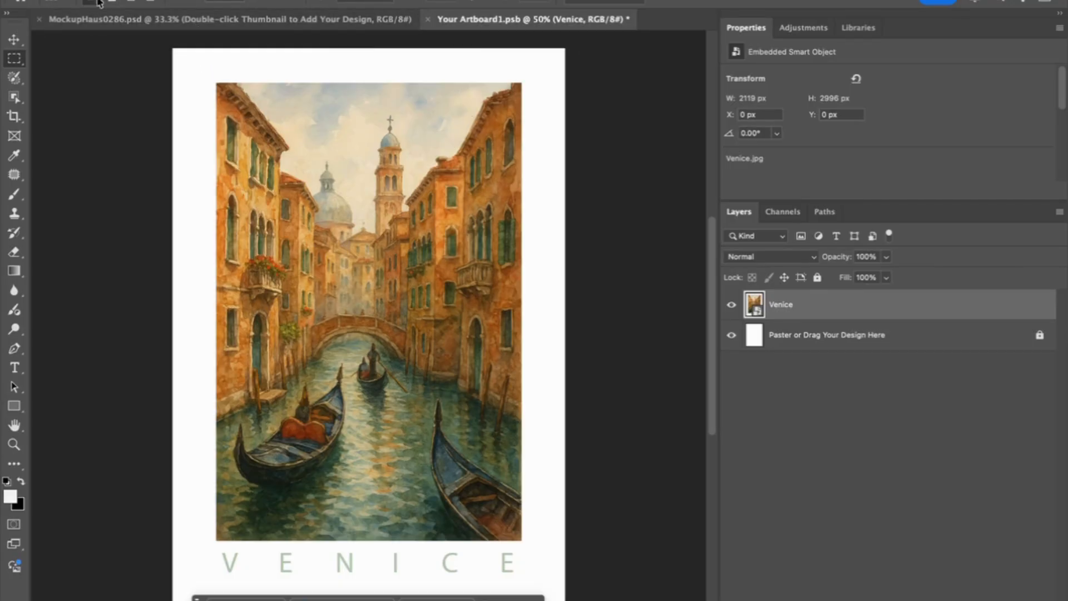
Step: Save the artboard with the Venice design and close it to return to the mockup
left_click(139, 0)
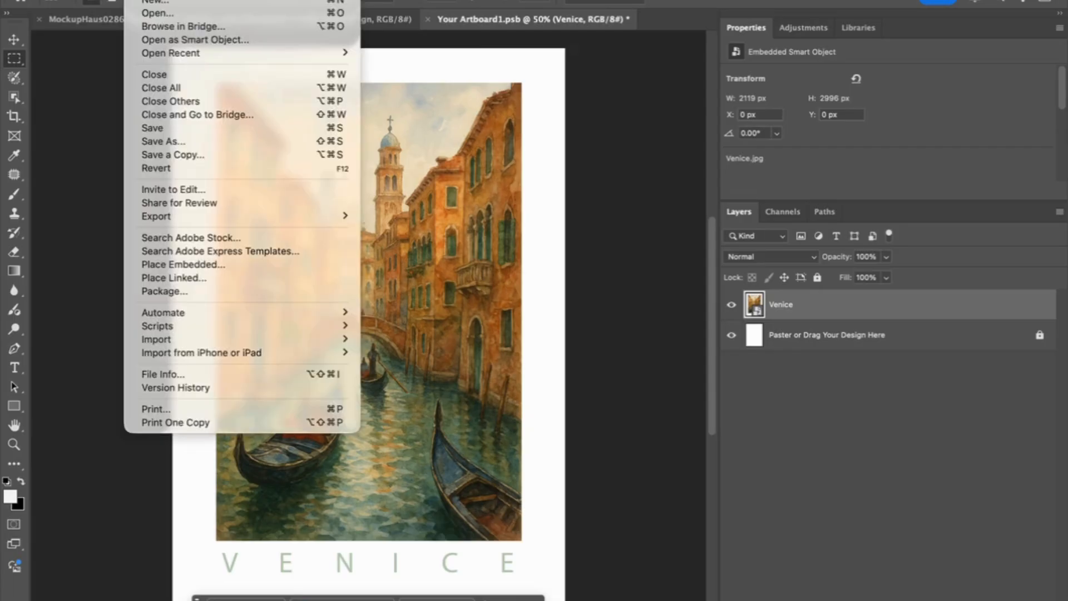
left_click(162, 127)
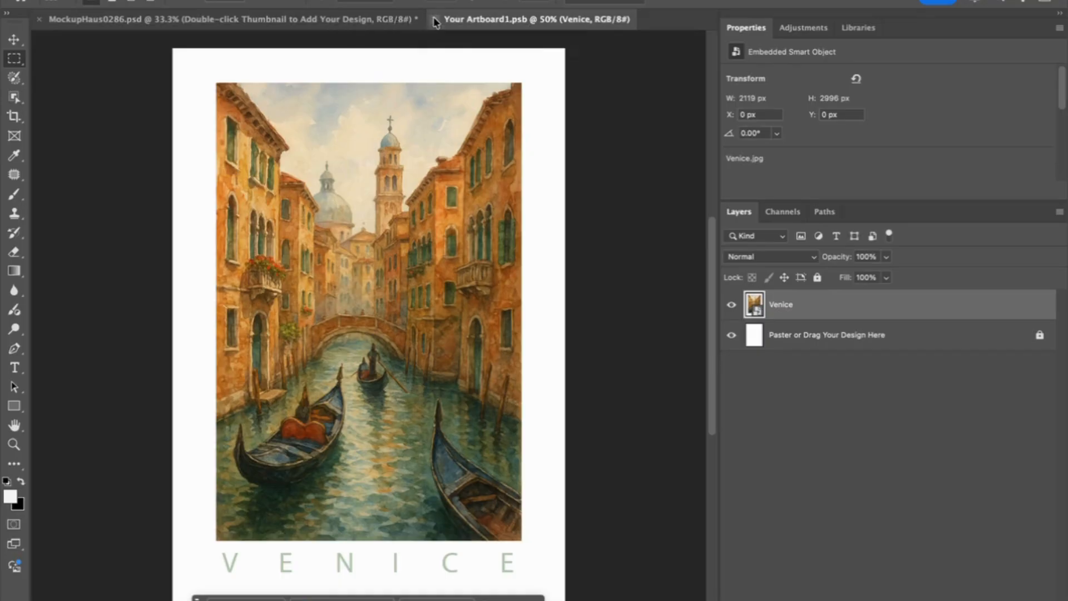
left_click(435, 20)
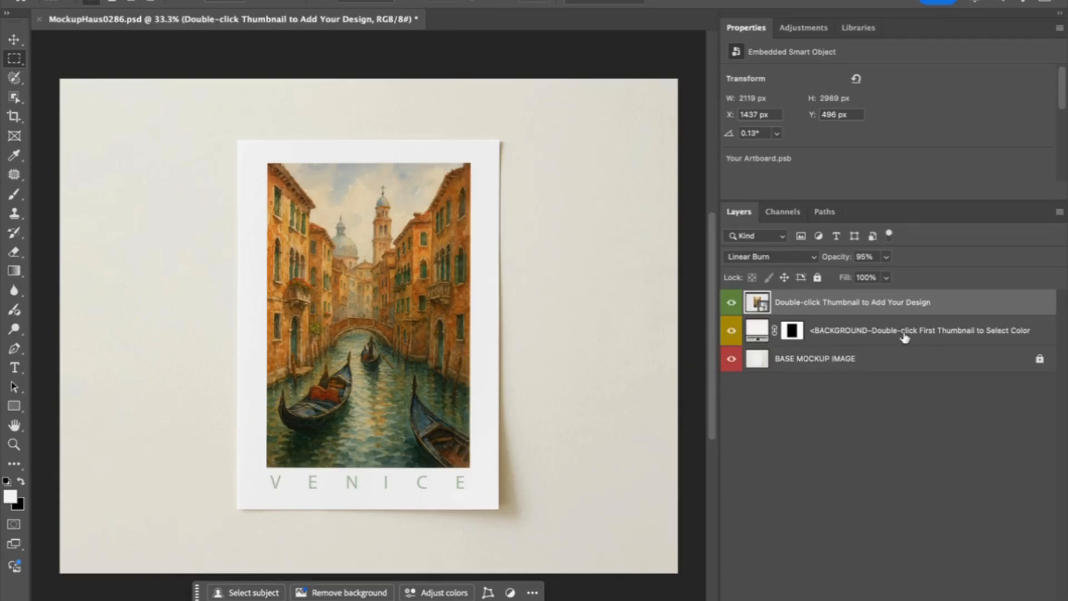
Step: Narrow the side panels slightly and open the background layer's solid fill color for editing
left_click_drag(717, 336, 579, 336)
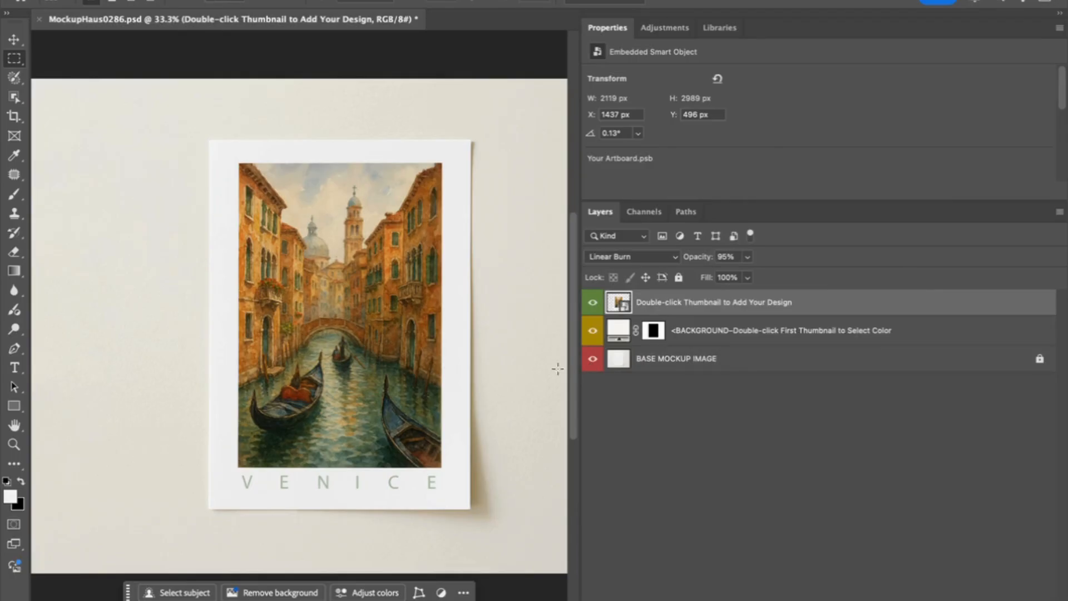
left_click_drag(578, 357, 779, 356)
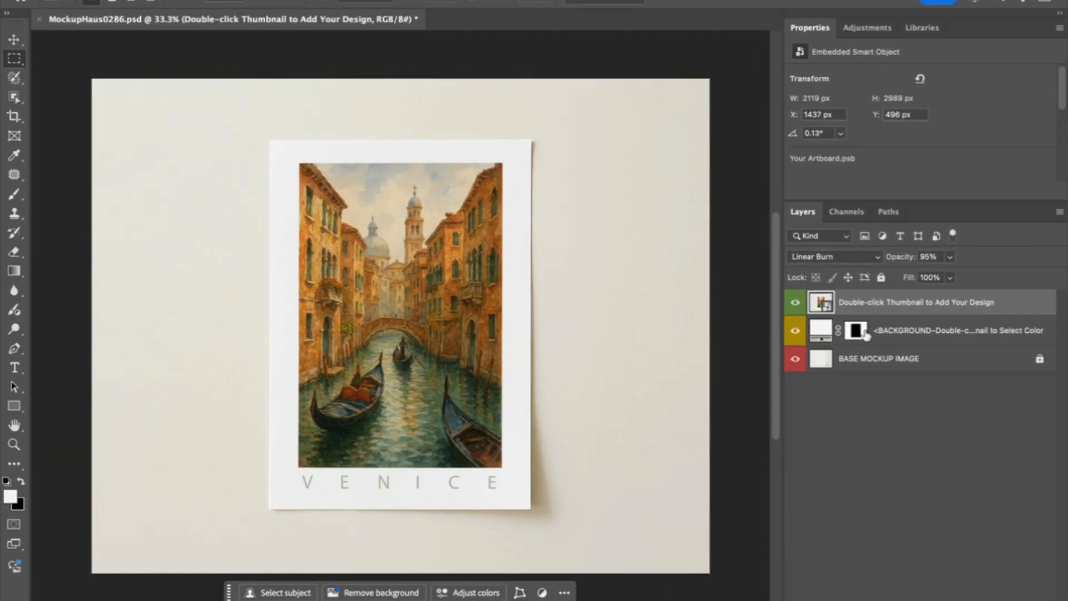
left_click(821, 333)
double_click(822, 333)
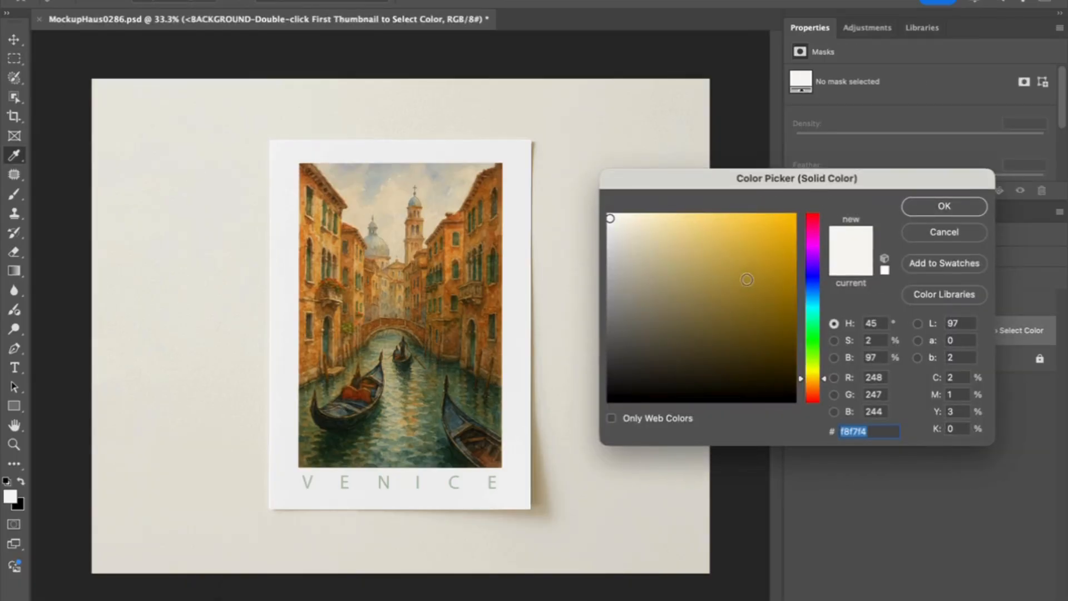
Step: Try dark brown 4c4223, teal 33a8b6 and lighter teal 58b9c5 as the background fill color
left_click(746, 294)
left_click(709, 346)
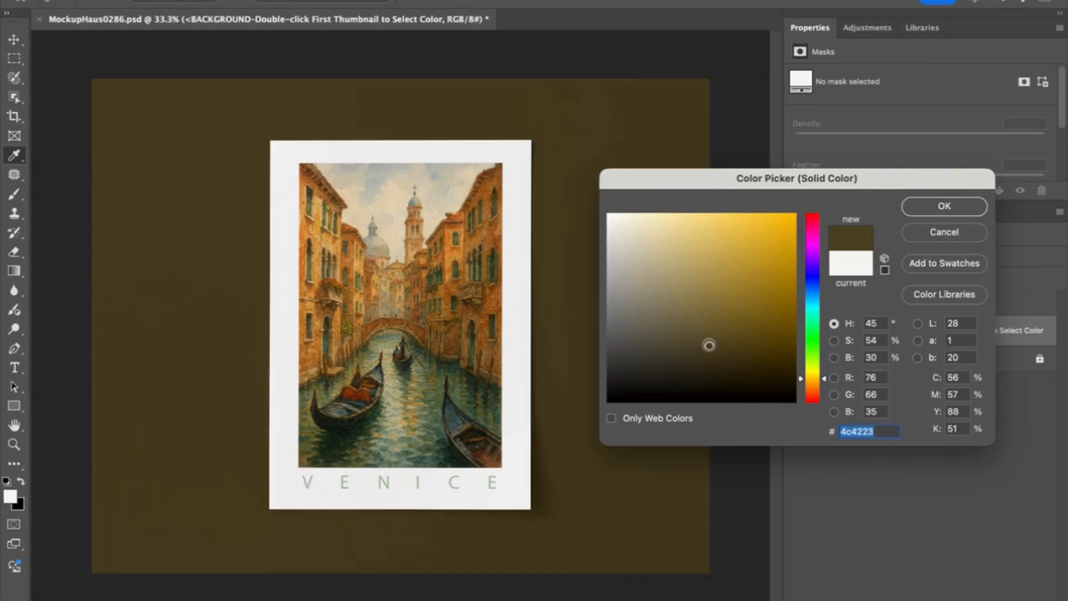
left_click(822, 305)
left_click(744, 267)
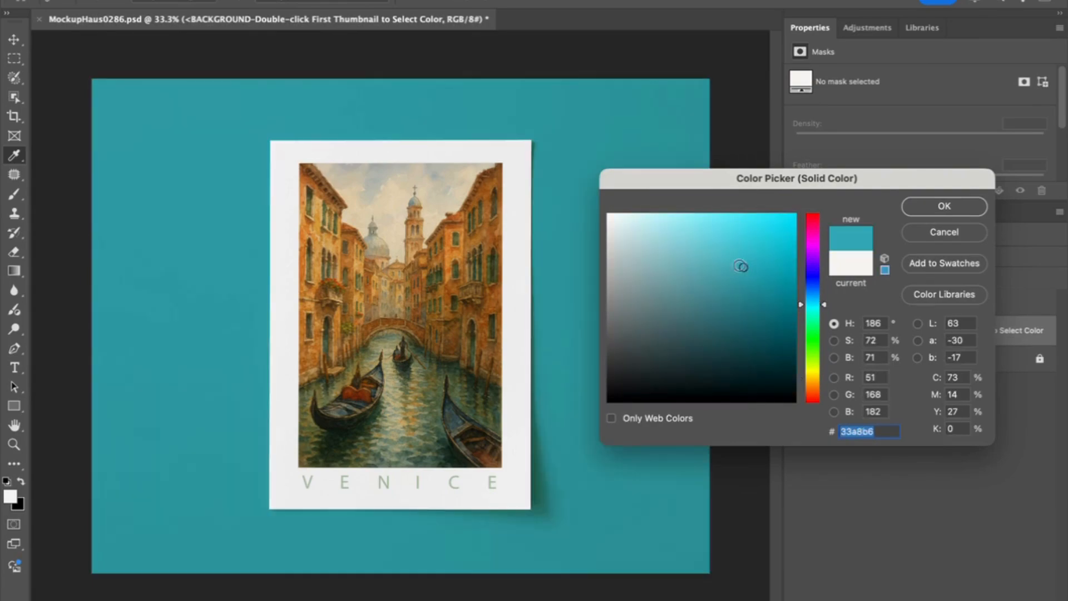
left_click(710, 255)
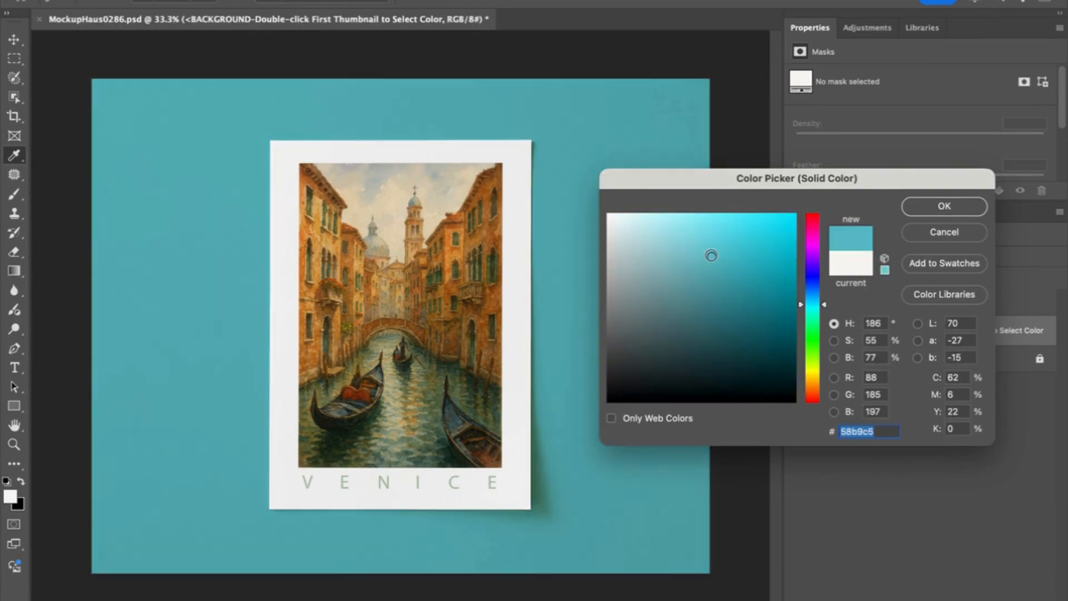
Step: Sample an orange building and the canal water in the artwork, applying the water's olive green 636446 as the background fill
left_click(454, 257)
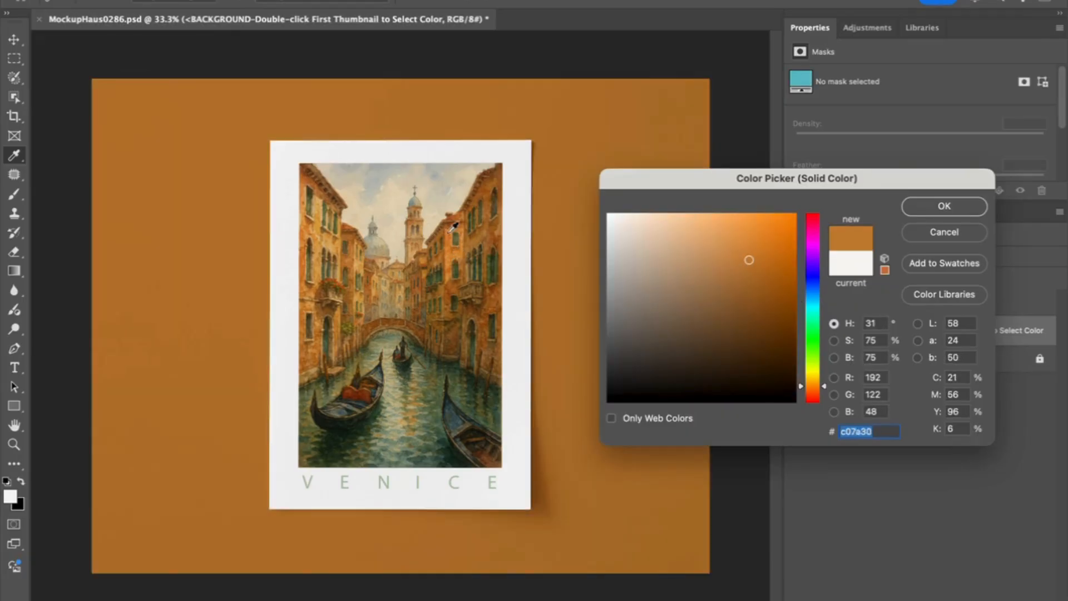
left_click(412, 370)
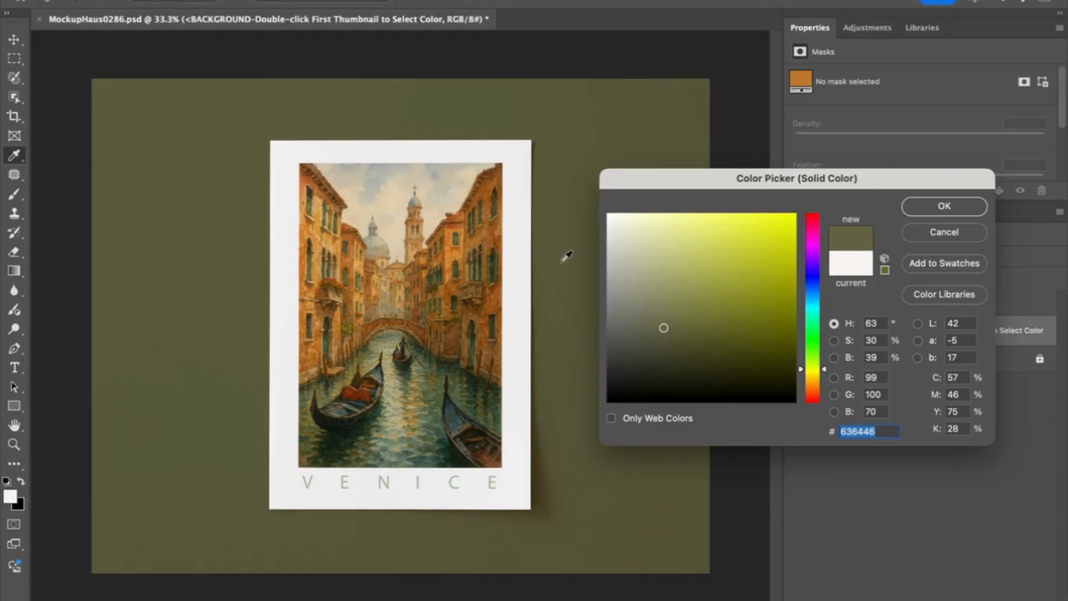
left_click(921, 210)
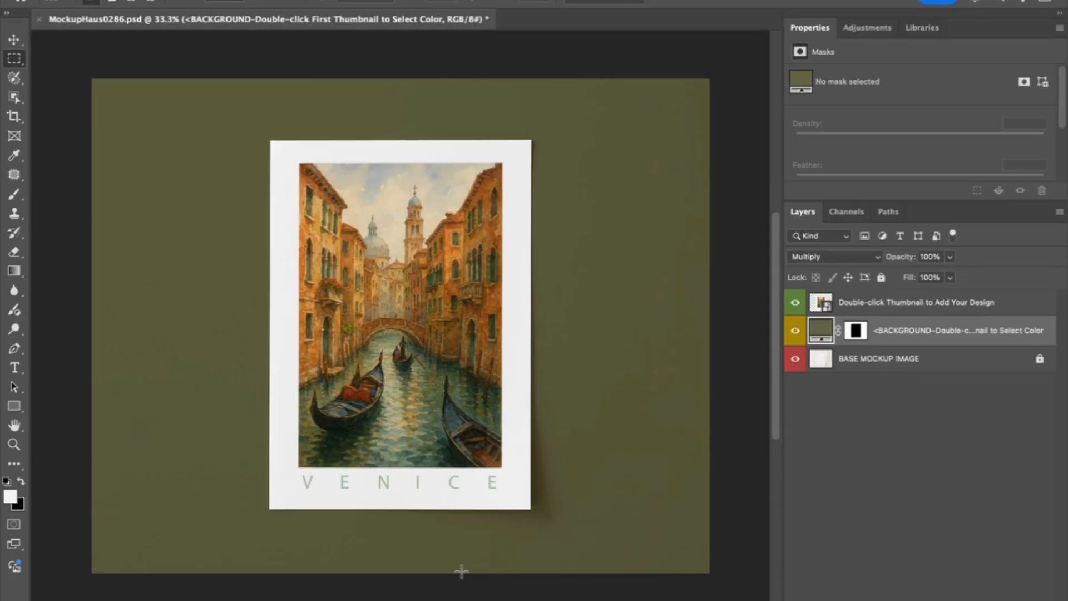
Step: Place DIGITAL DOWNLOAD 2.png into the mockup at its default size and move its layer above the design layer
mouse_move(434, 597)
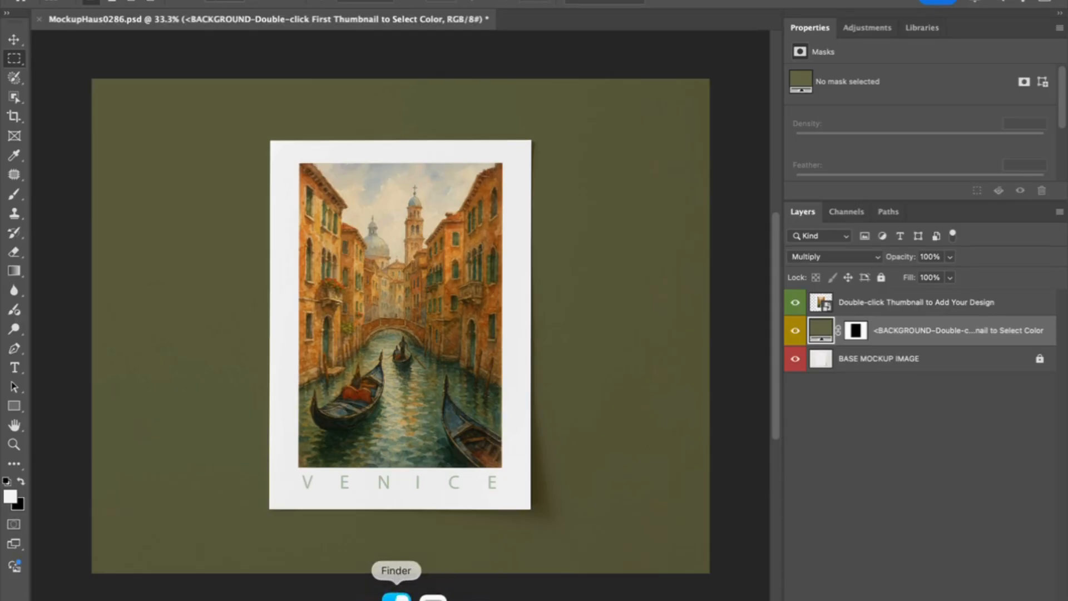
left_click(396, 597)
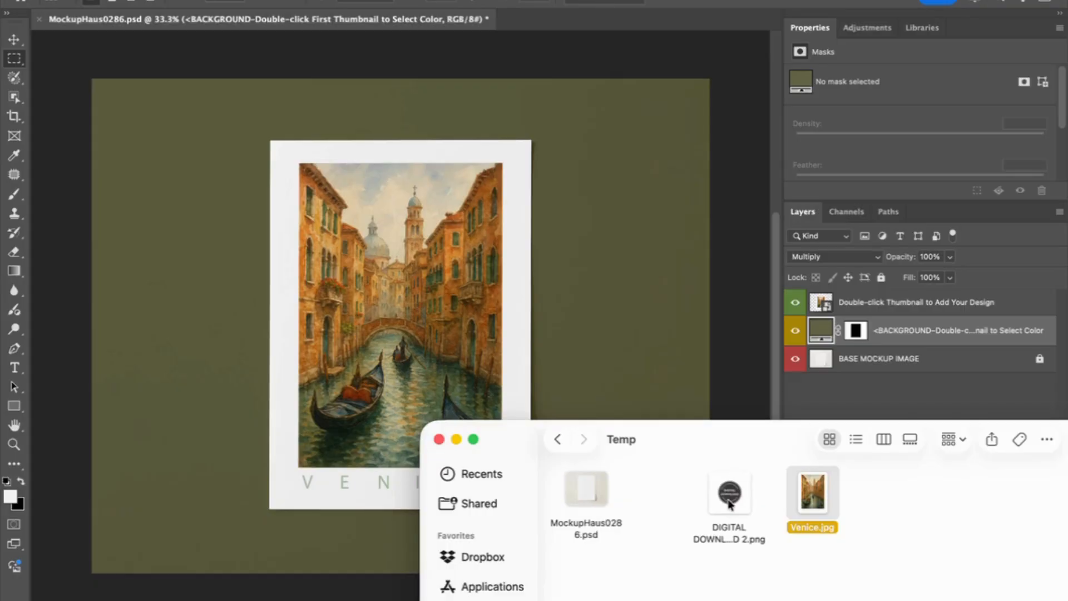
left_click_drag(729, 504, 517, 341)
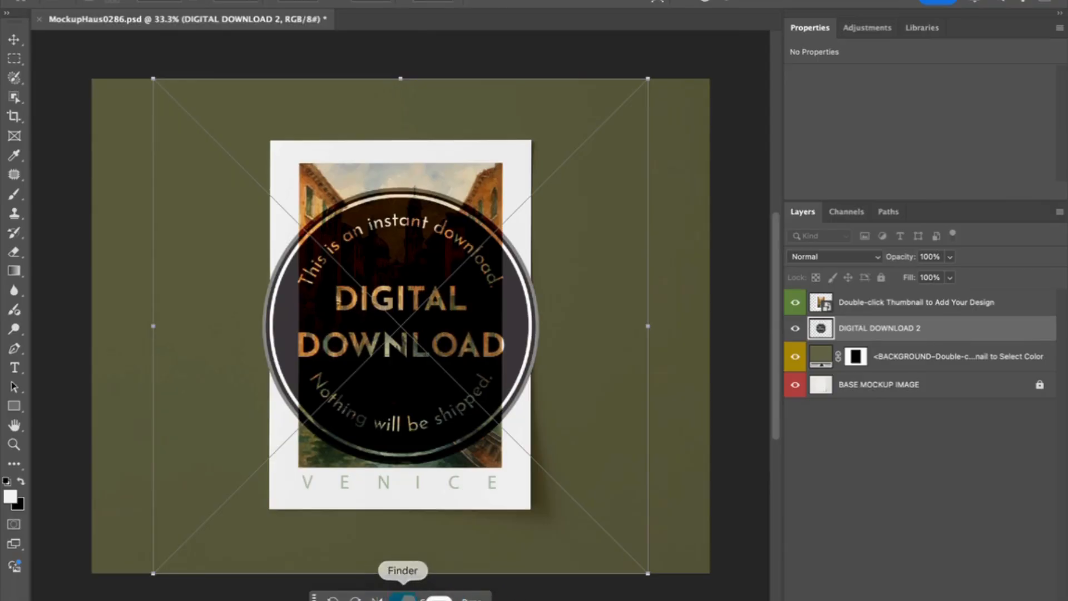
left_click(393, 597)
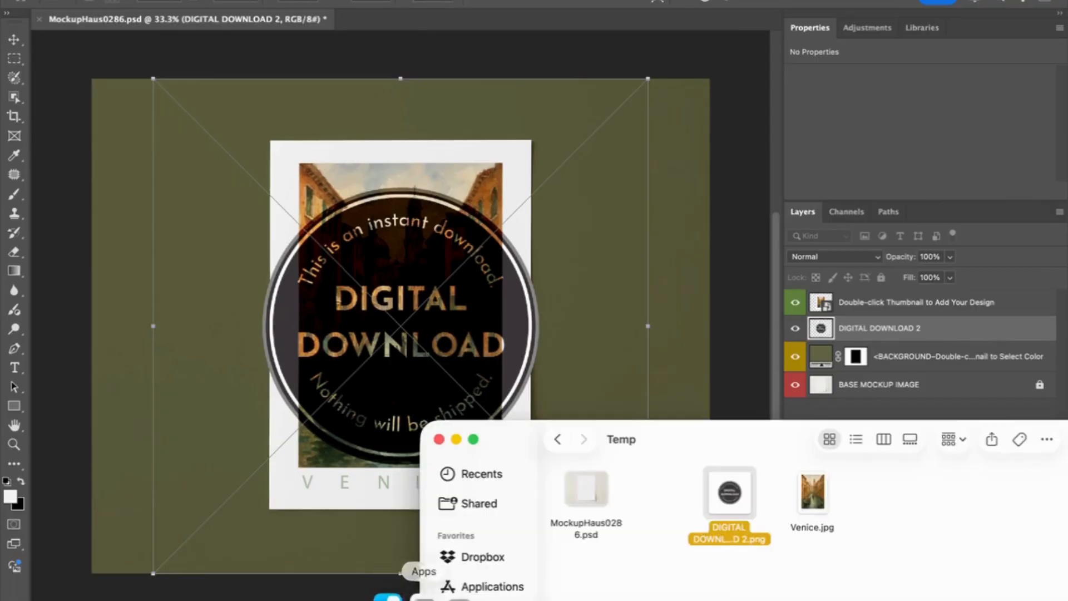
left_click(680, 310)
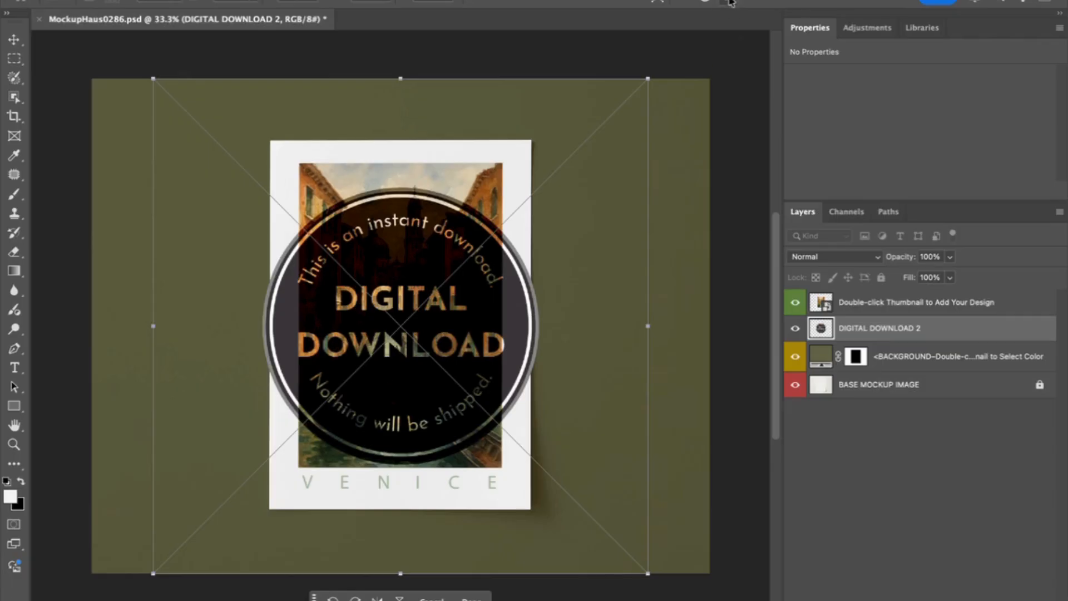
left_click(730, 3)
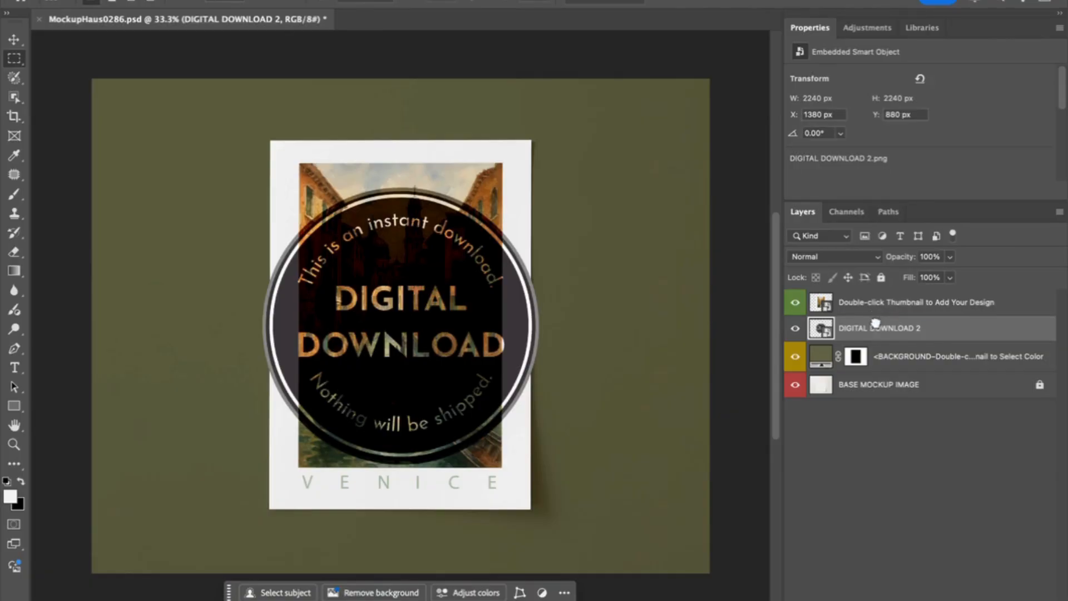
left_click_drag(875, 323, 873, 300)
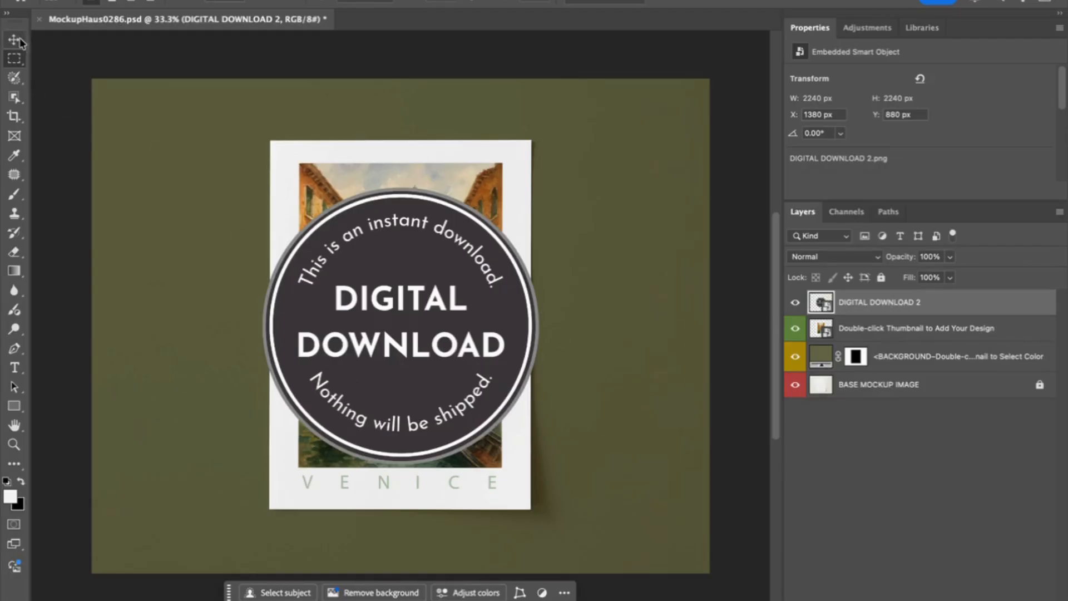
Step: With the Move tool, shift the DIGITAL DOWNLOAD badge up and to the right over the poster's upper-right area
left_click_drag(16, 43, 61, 53)
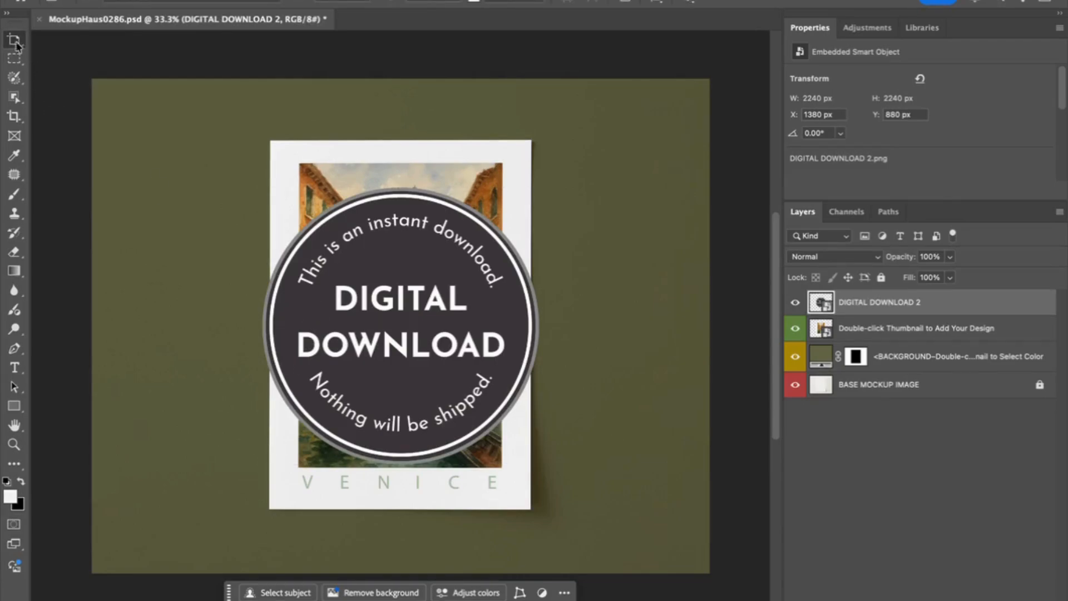
scroll(13, 56, "up", 10)
left_click_drag(13, 35, 49, 43)
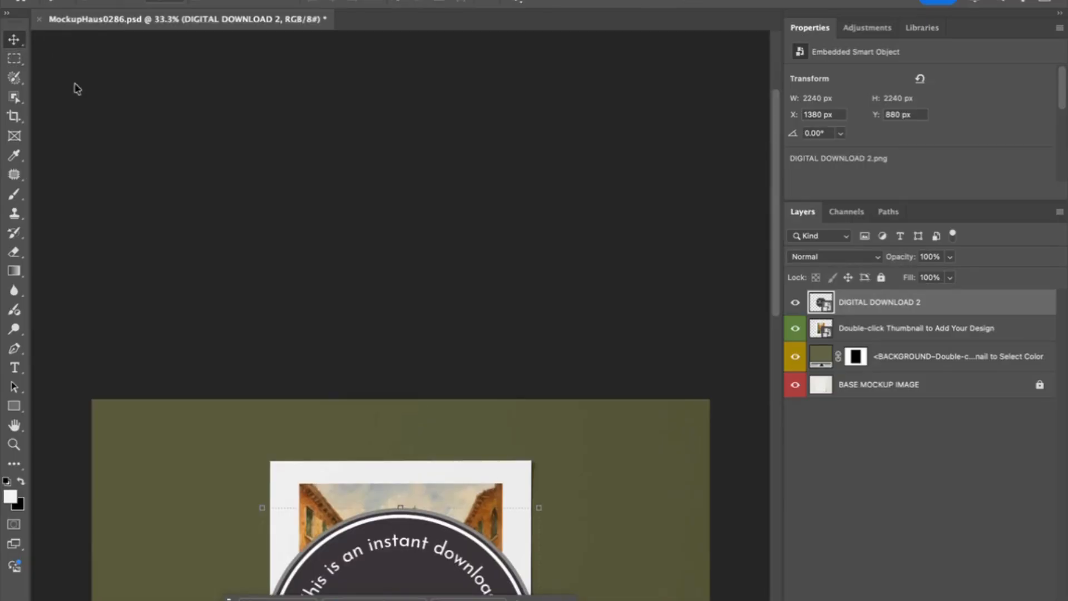
scroll(334, 394, "down", 7)
scroll(329, 395, "down", 3)
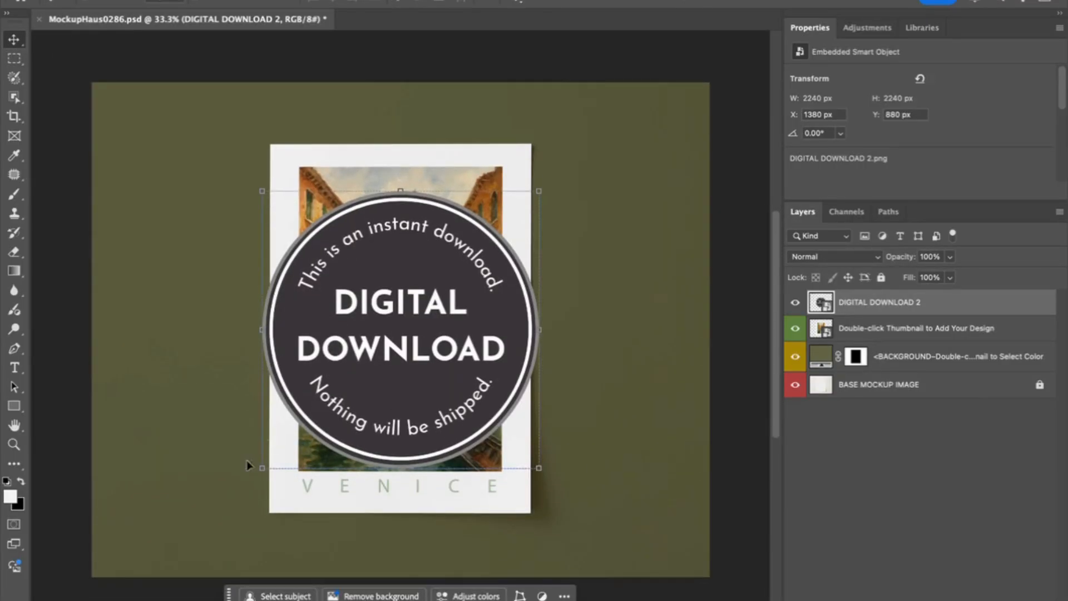
left_click_drag(265, 466, 328, 407)
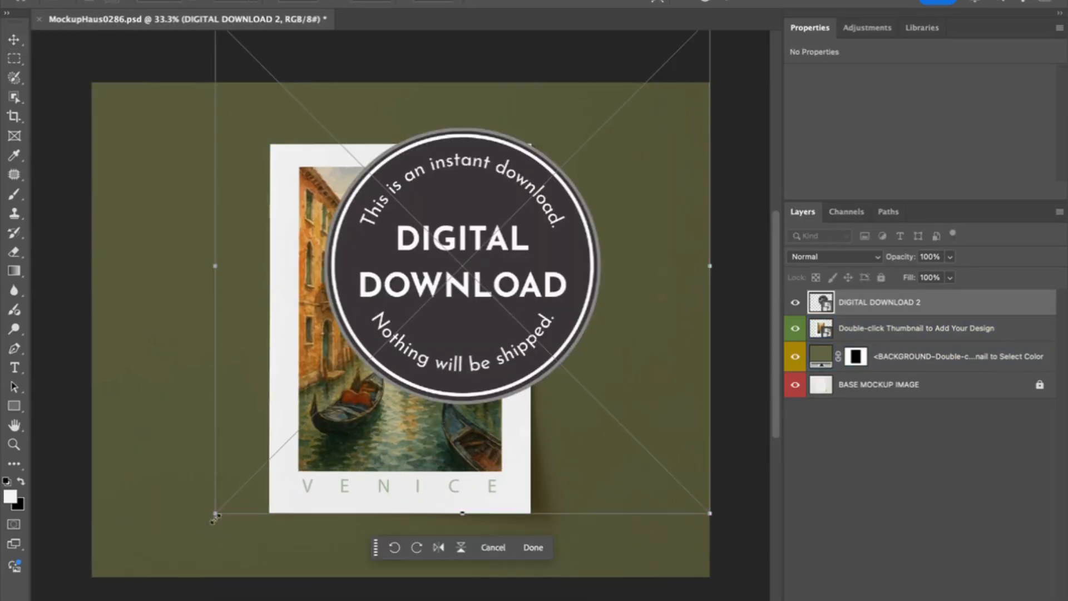
Step: Try scaling the DIGITAL DOWNLOAD badge down from its lower-left corner and undo the resize
left_click_drag(216, 513, 419, 328)
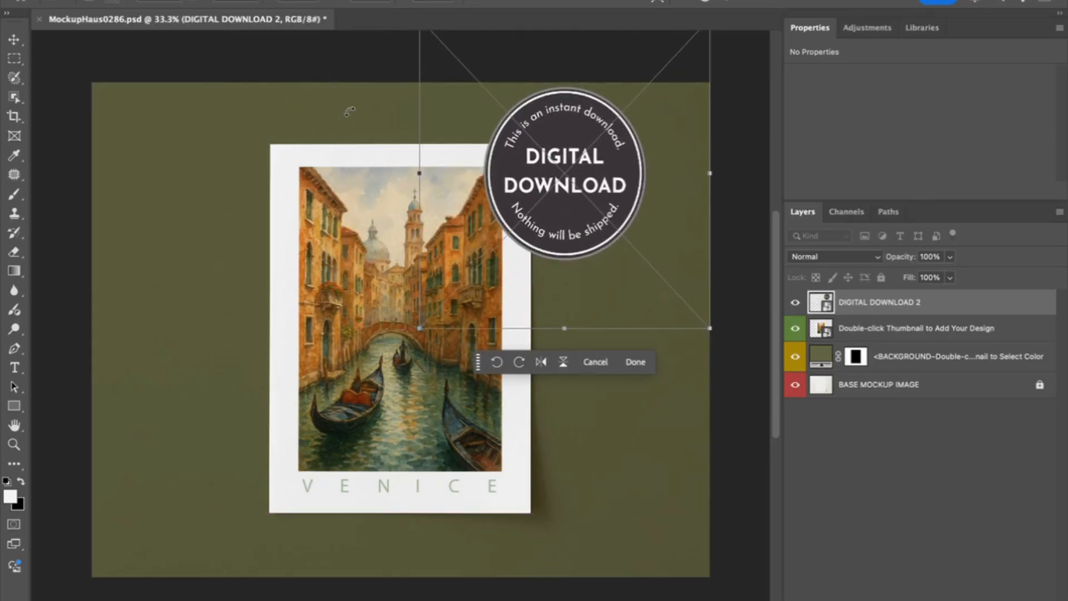
key("ctrl+z")
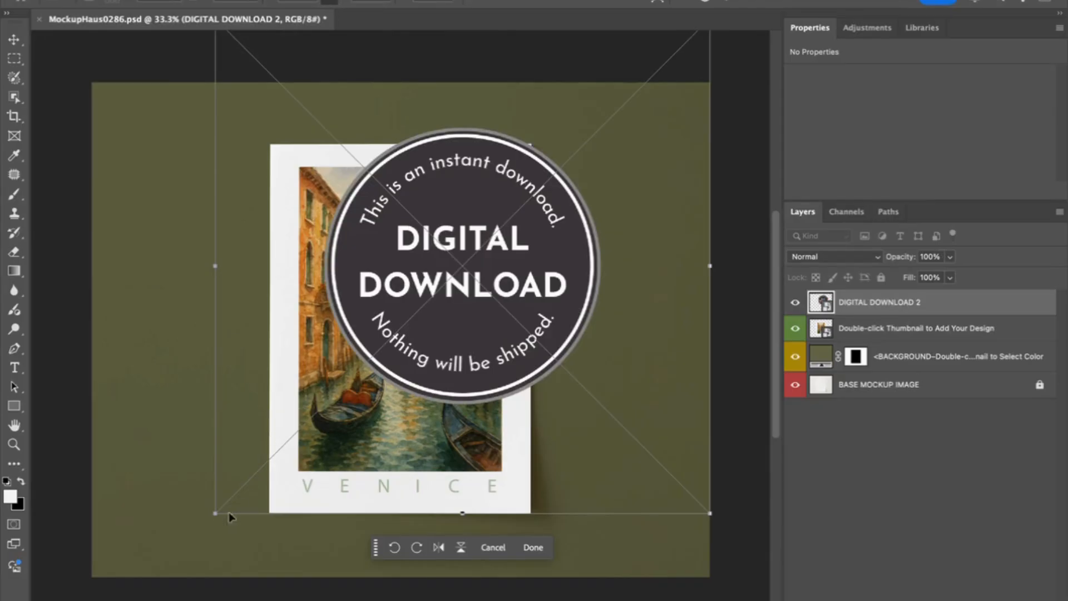
Step: Scale the DIGITAL DOWNLOAD badge down to about 971 px square, position it overlapping the poster's upper right edge, and commit the transform
left_click_drag(217, 511, 483, 268)
left_click_drag(639, 149, 609, 174)
left_click_drag(537, 273, 552, 264)
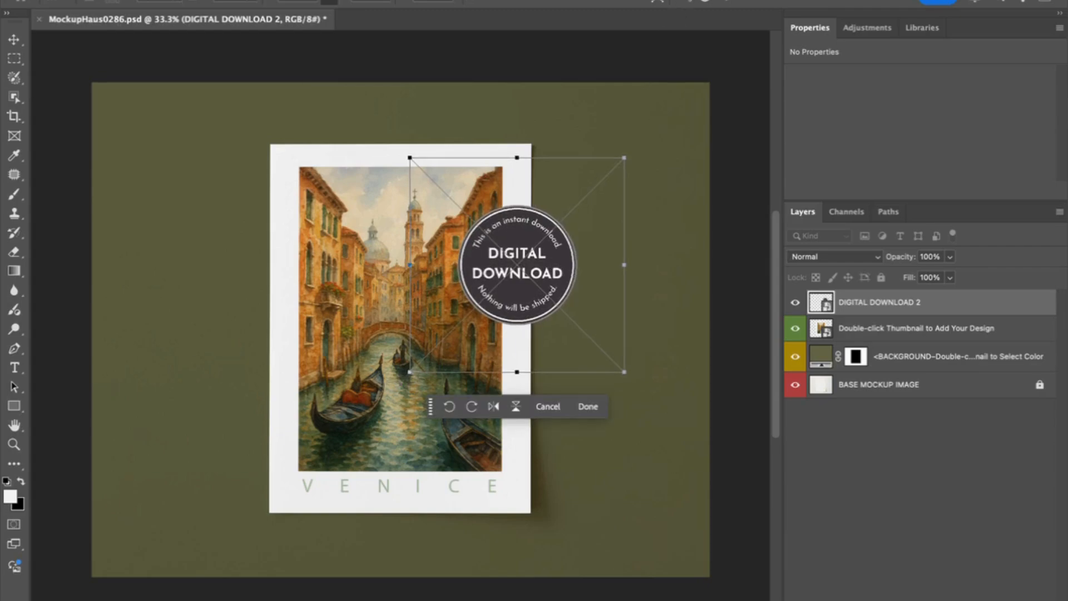
left_click(726, 5)
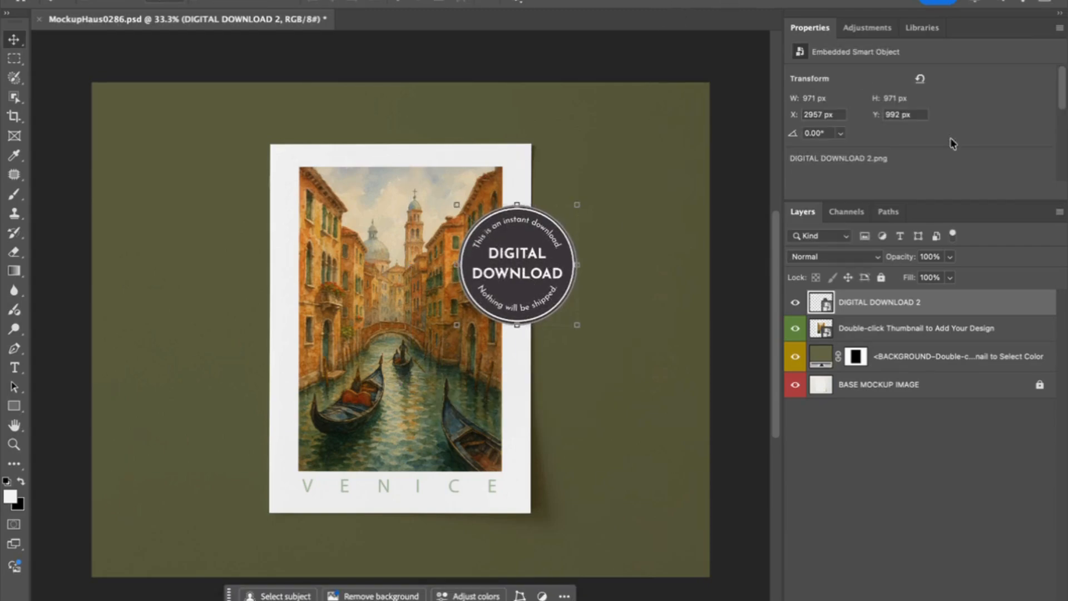
Step: Set the DIGITAL DOWNLOAD 2 layer's opacity to 83% and select the background color layer
left_click(949, 258)
left_click_drag(950, 276, 939, 278)
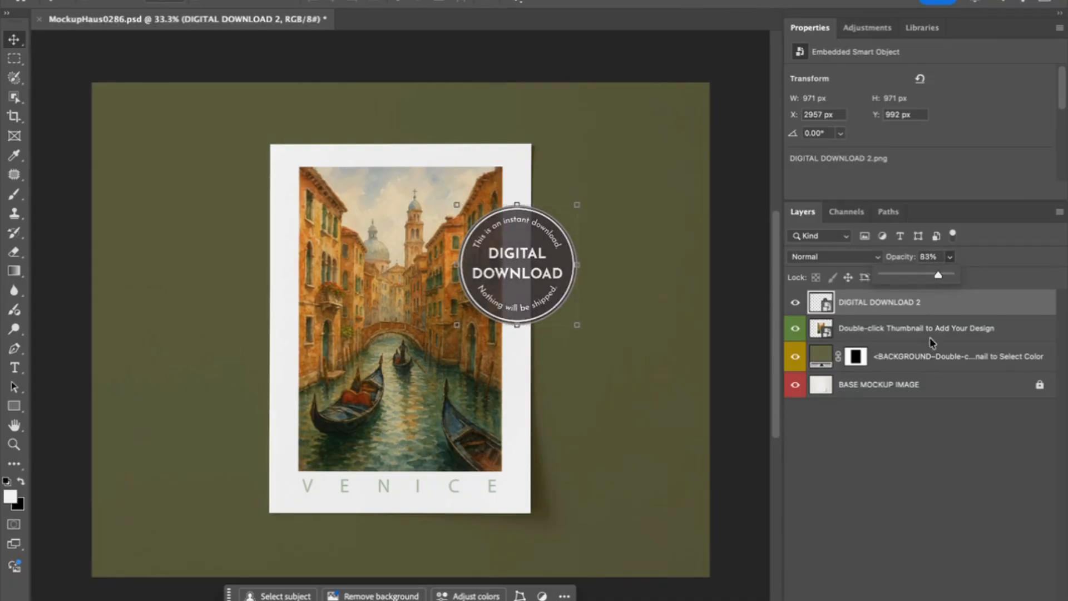
left_click(934, 356)
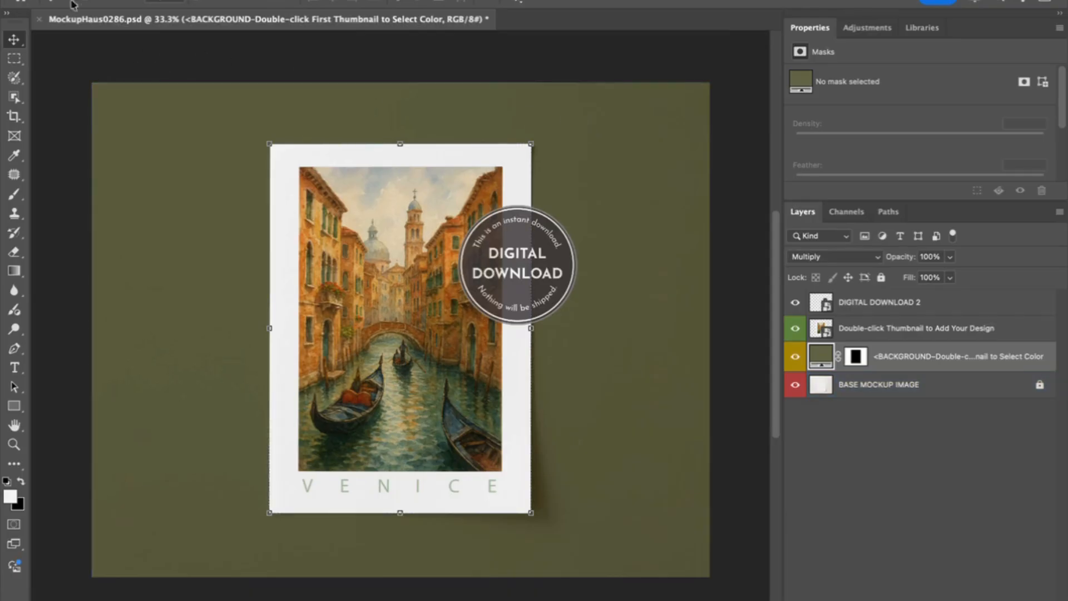
Step: Set up an Export As of the MockupHaus0286 mockup in JPG format with the quality at 7
left_click(139, 1)
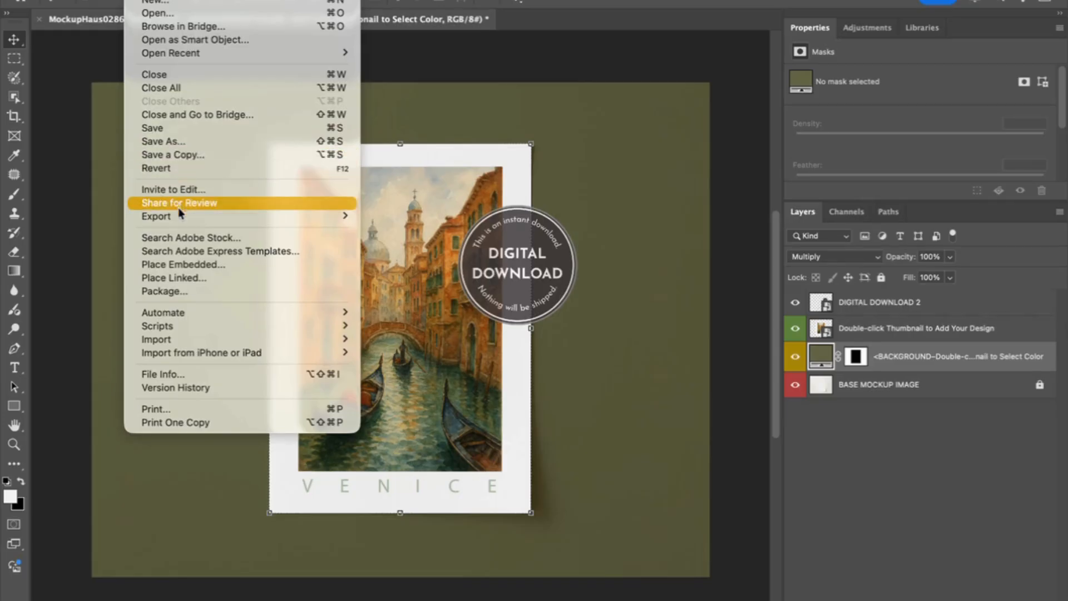
mouse_move(348, 217)
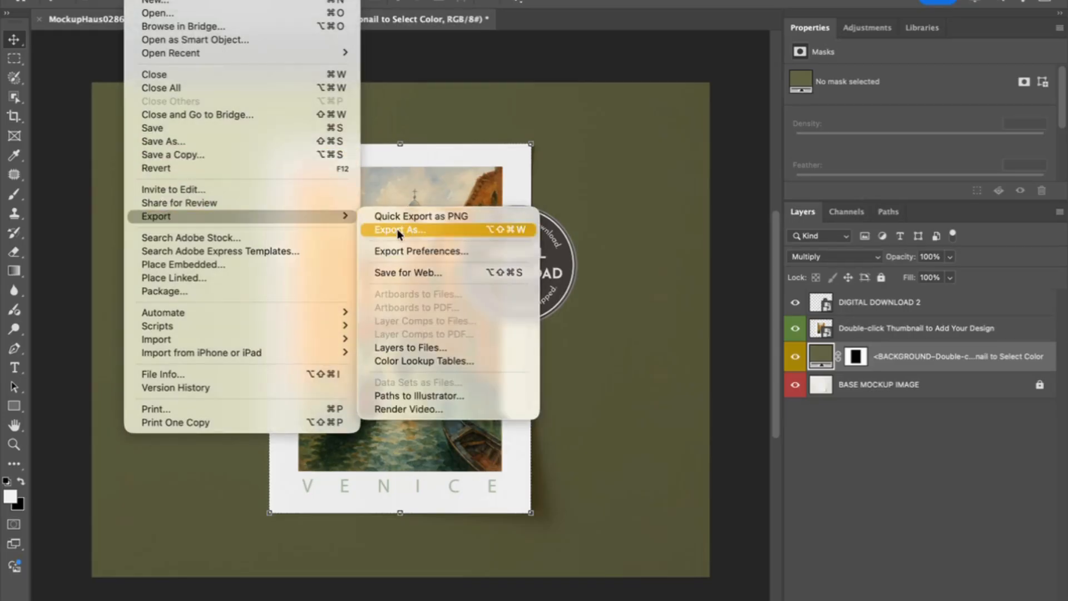
left_click(398, 230)
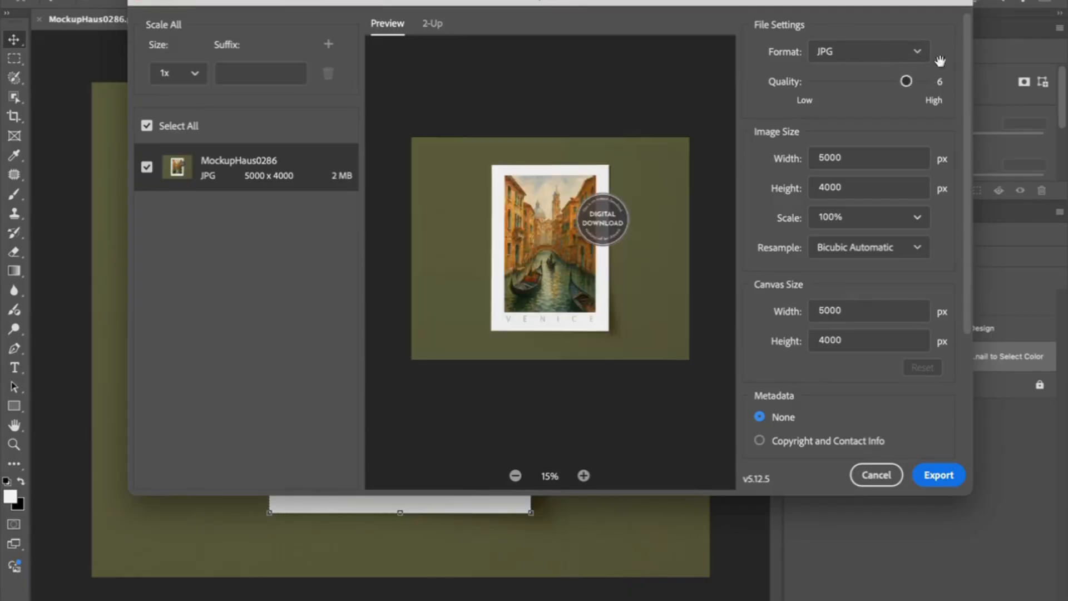
left_click(924, 81)
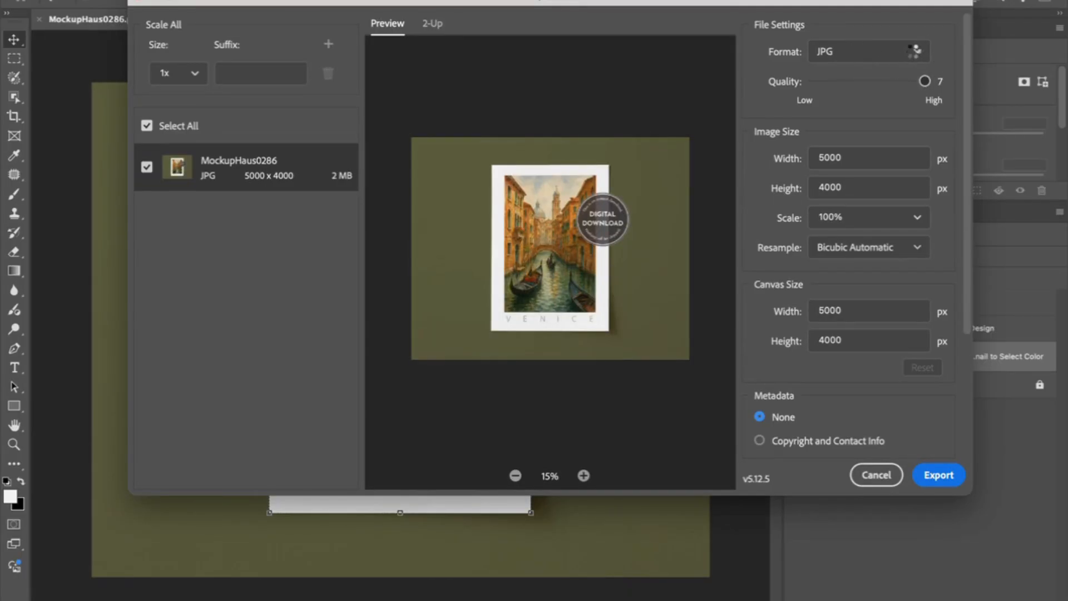